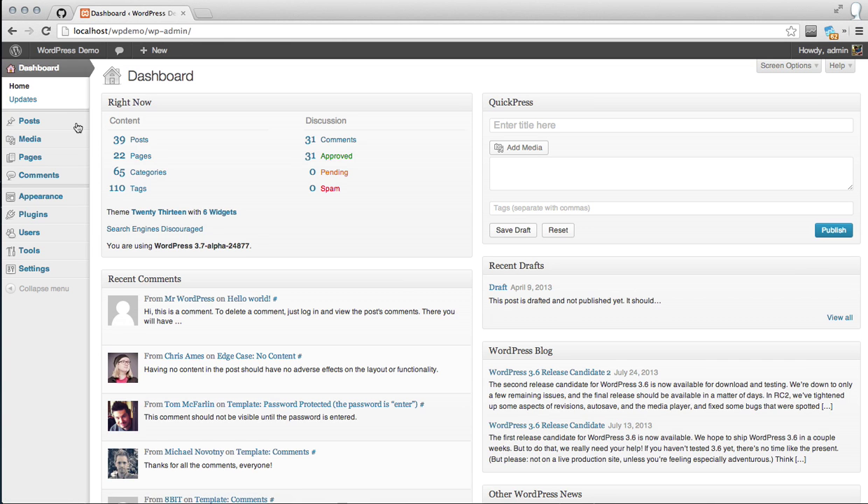
# Search the plugin directory for 'Custom Post Type UI', install version 0.8 and activate it
pyautogui.moveTo(50, 217)
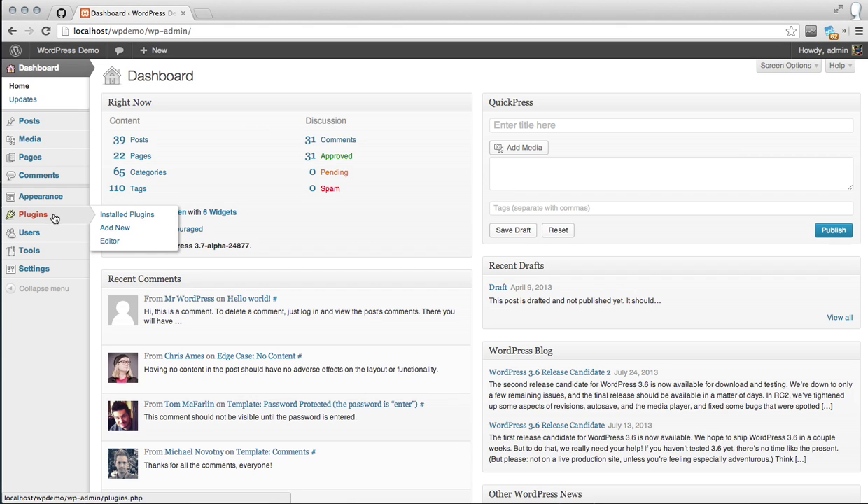
pyautogui.click(120, 229)
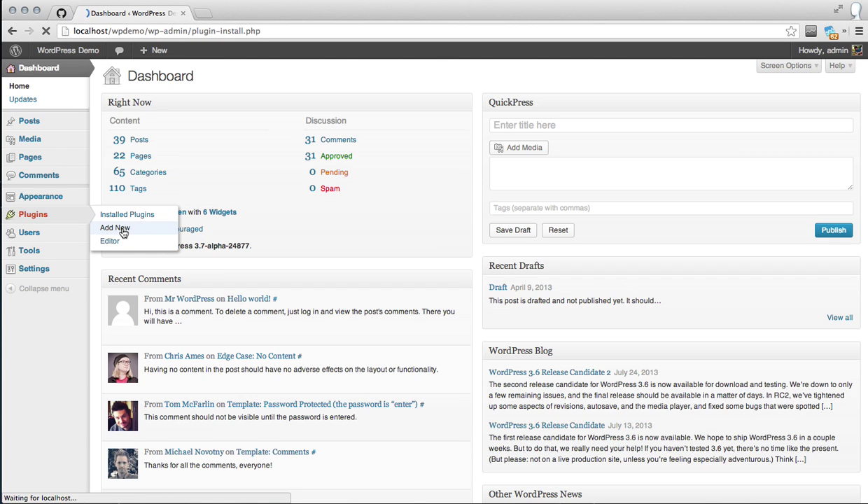
pyautogui.write('C')
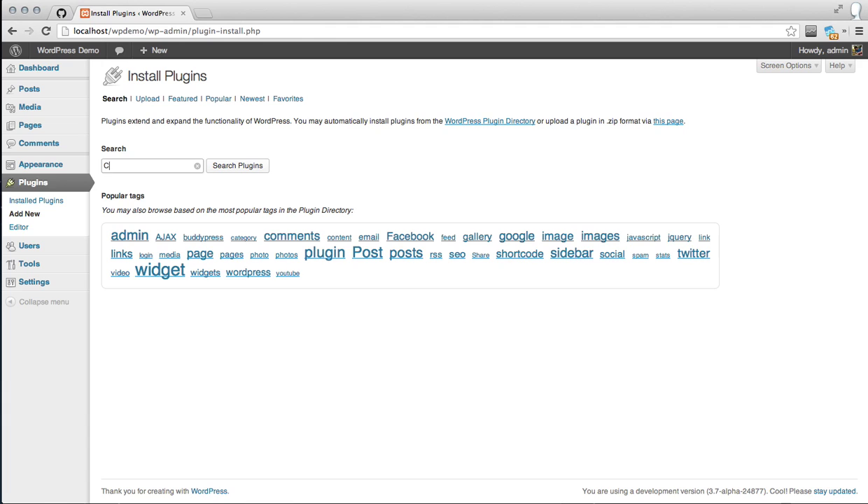
pyautogui.write('ustom Post Type UI')
pyautogui.click(247, 168)
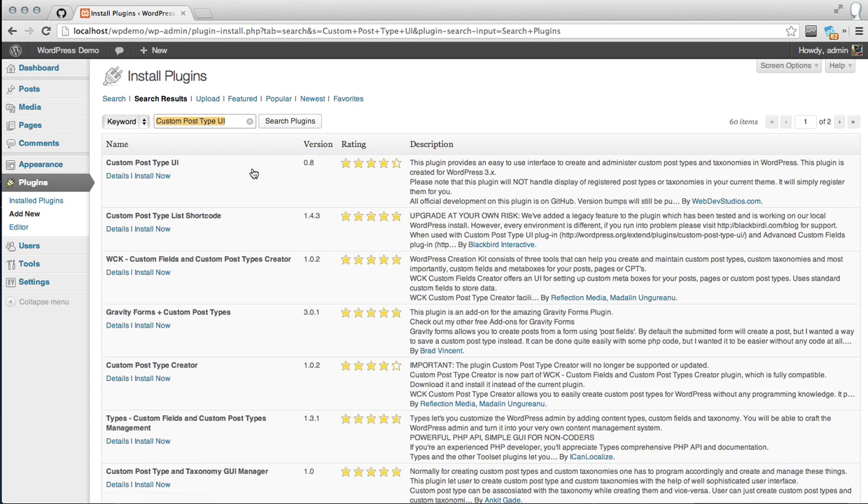
pyautogui.click(161, 178)
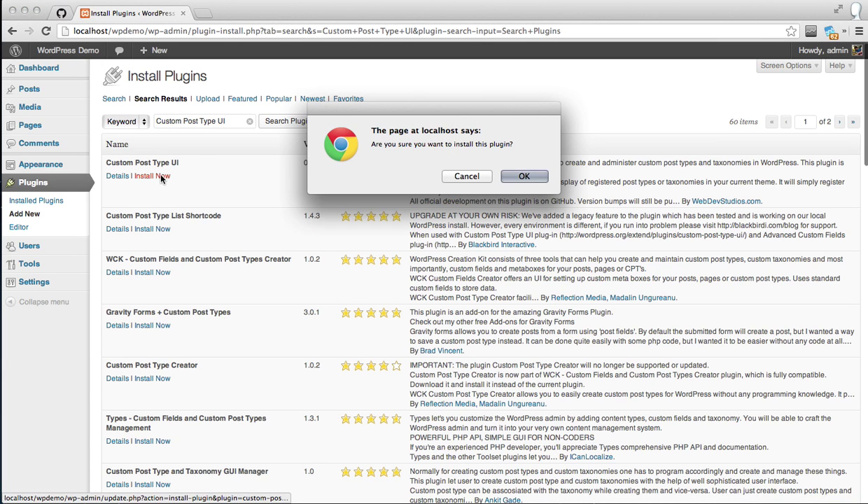
pyautogui.click(523, 176)
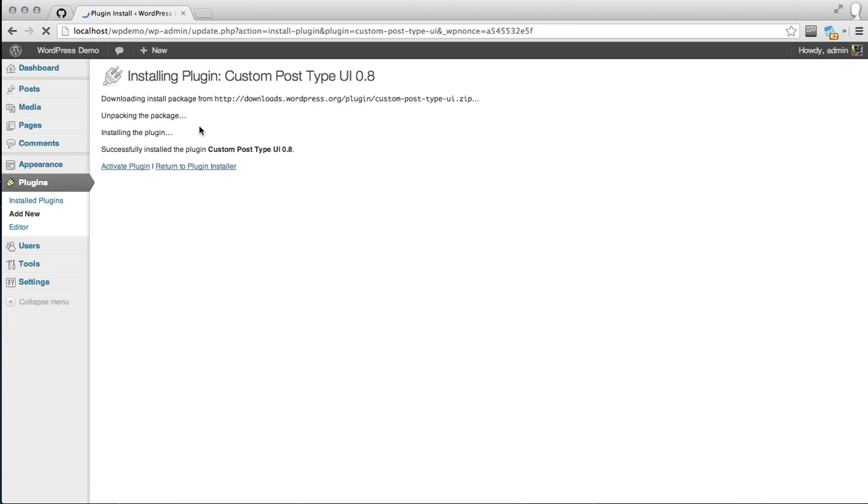
pyautogui.click(130, 165)
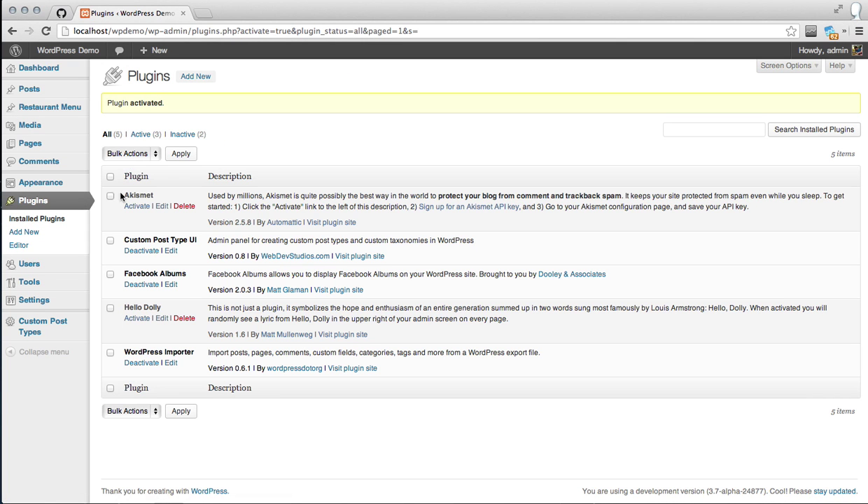
# Fill a new post type with name 'staff', label 'Staff Members', singular label 'Staff Member', and expand advanced options
pyautogui.moveTo(57, 324)
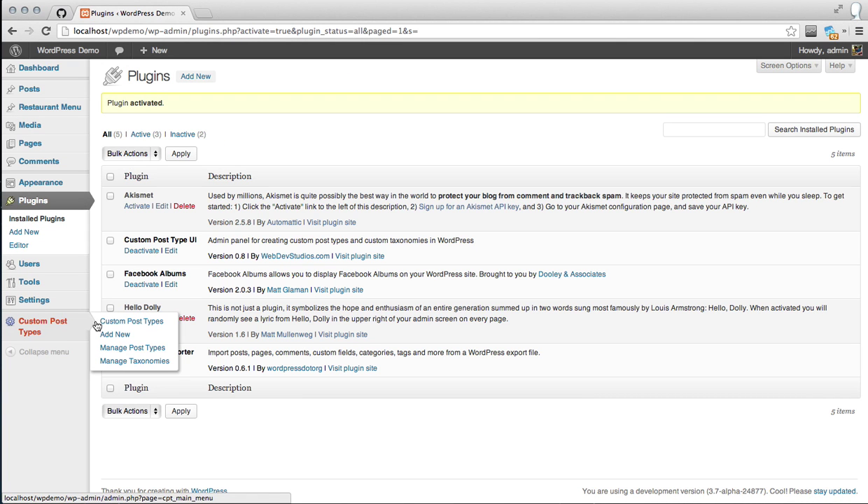
pyautogui.click(116, 336)
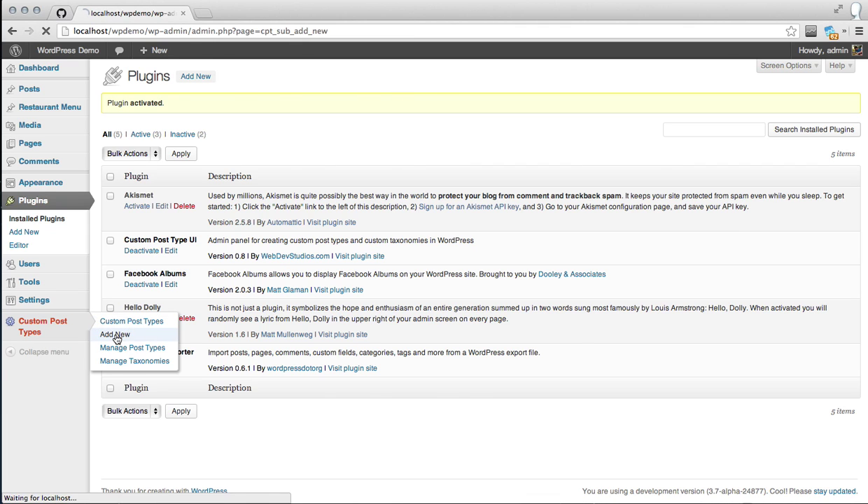
pyautogui.click(284, 140)
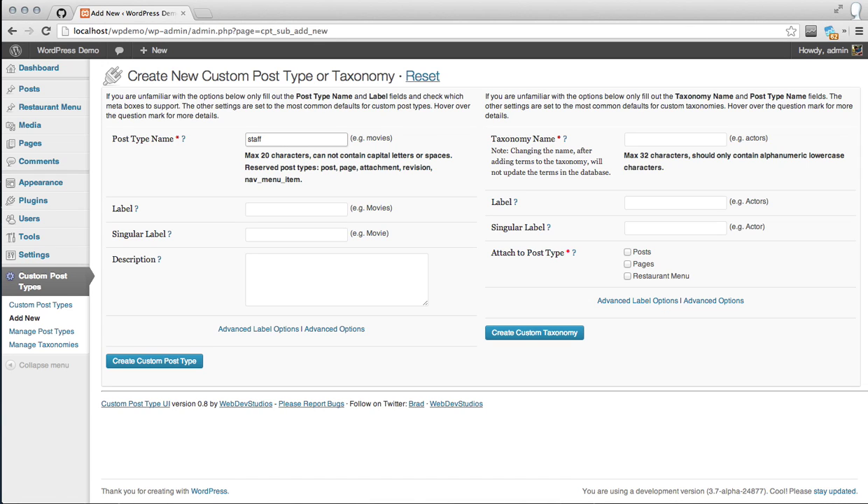
pyautogui.press('Tab')
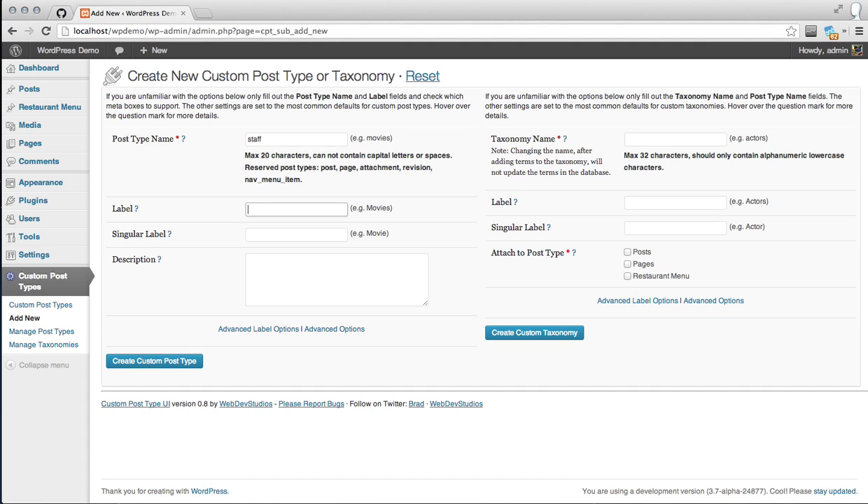
pyautogui.write('Staff Members')
pyautogui.press('Tab')
pyautogui.write('Staff M')
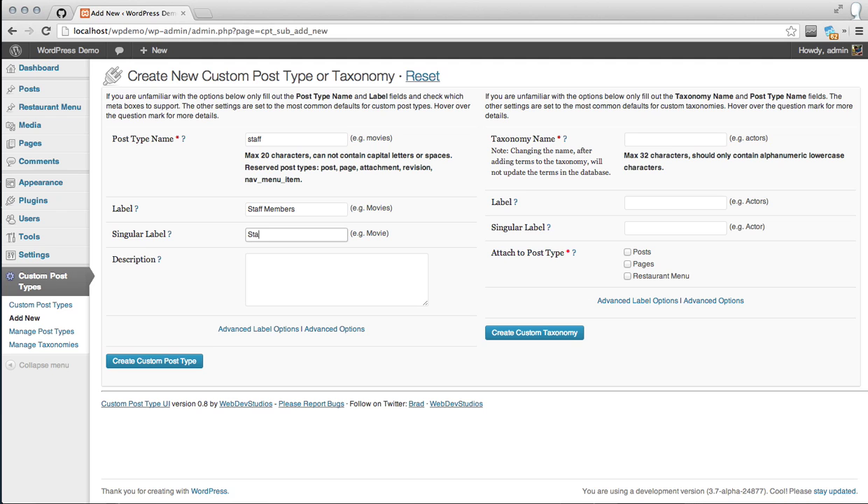
pyautogui.write('ember')
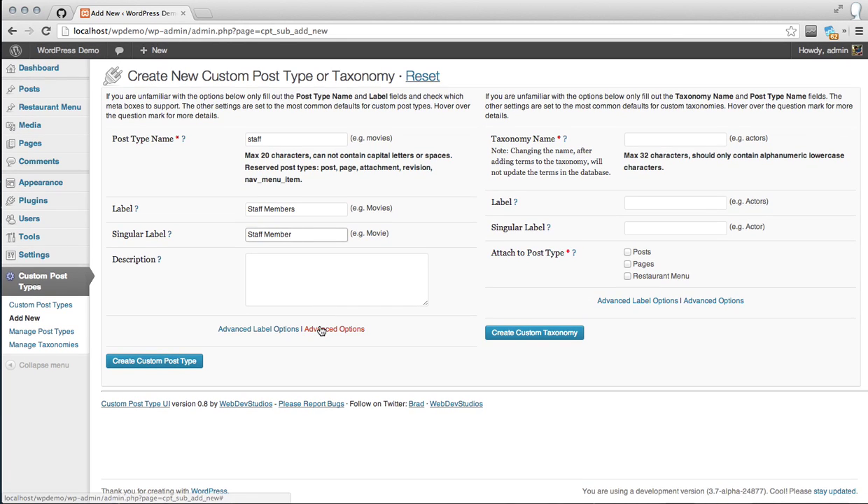
pyautogui.click(320, 329)
# Set the staff post type's Menu Position to 5
pyautogui.scroll(-5, 321, 330)
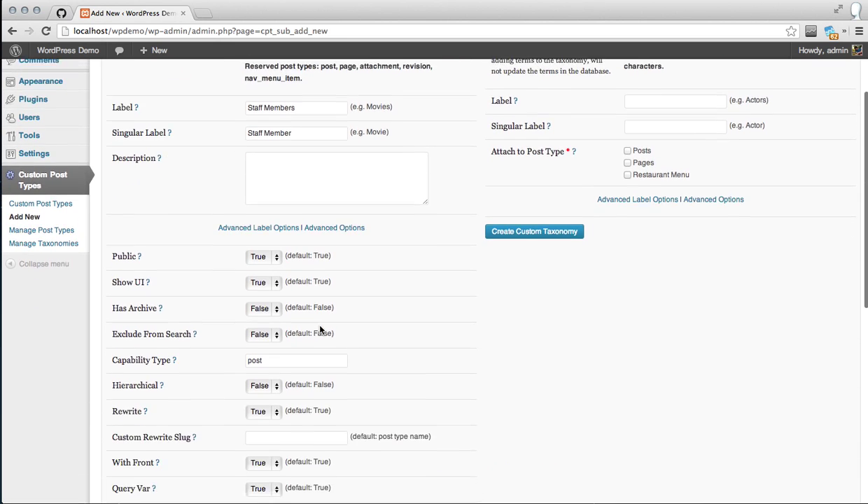
pyautogui.scroll(-2, 320, 328)
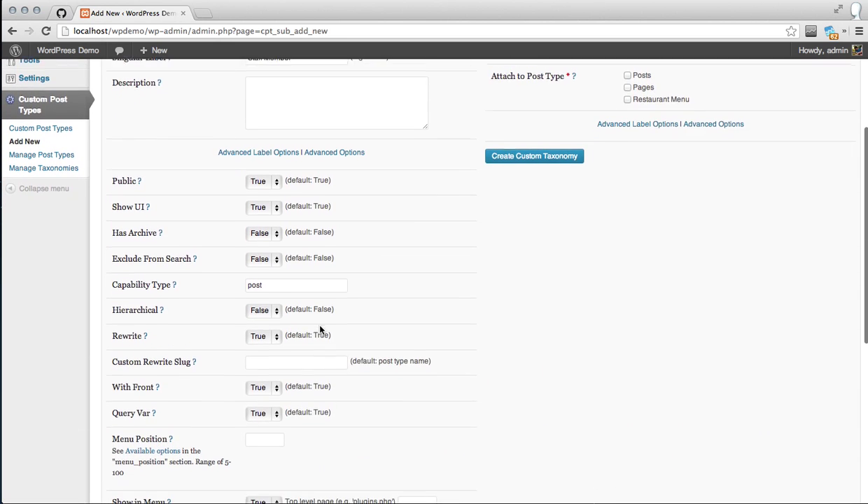
pyautogui.scroll(-2, 224, 354)
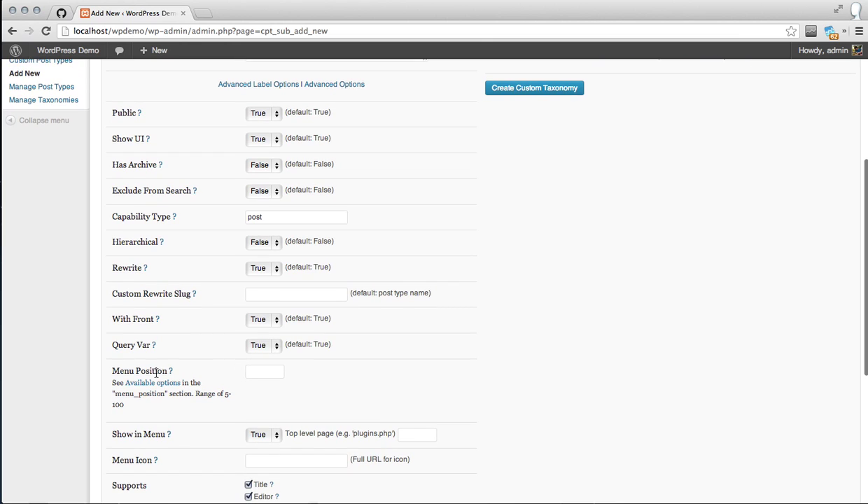
pyautogui.moveTo(184, 391); pyautogui.dragTo(131, 365)
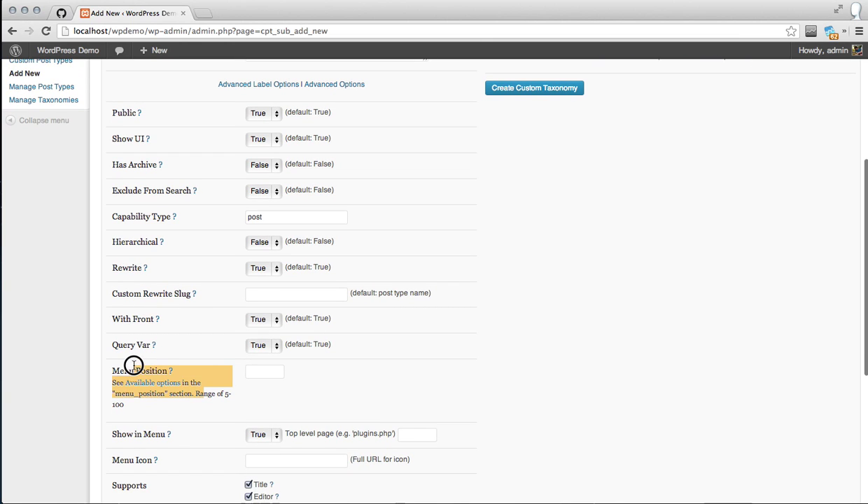
pyautogui.click(260, 370)
pyautogui.write('5')
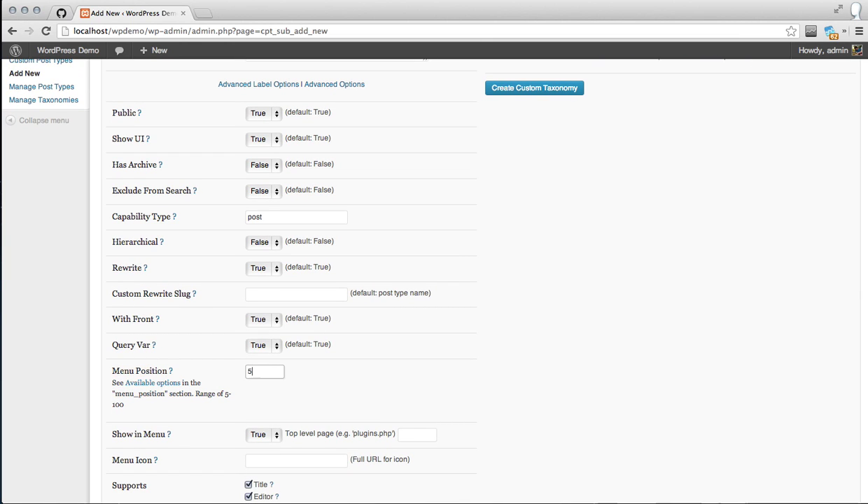
# Uncheck Post Formats, Author, Comments, Custom Fields, Trackbacks and Excerpt under Supports
pyautogui.scroll(5, 260, 368)
pyautogui.scroll(3, 260, 368)
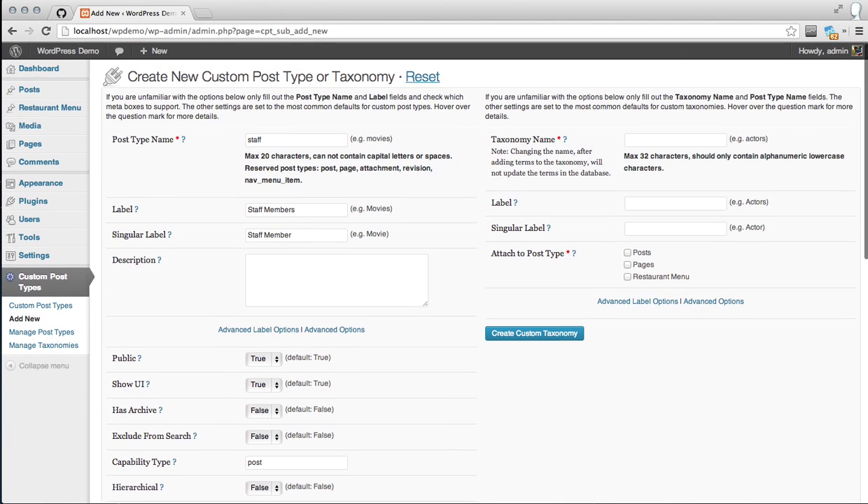
pyautogui.moveTo(42, 107)
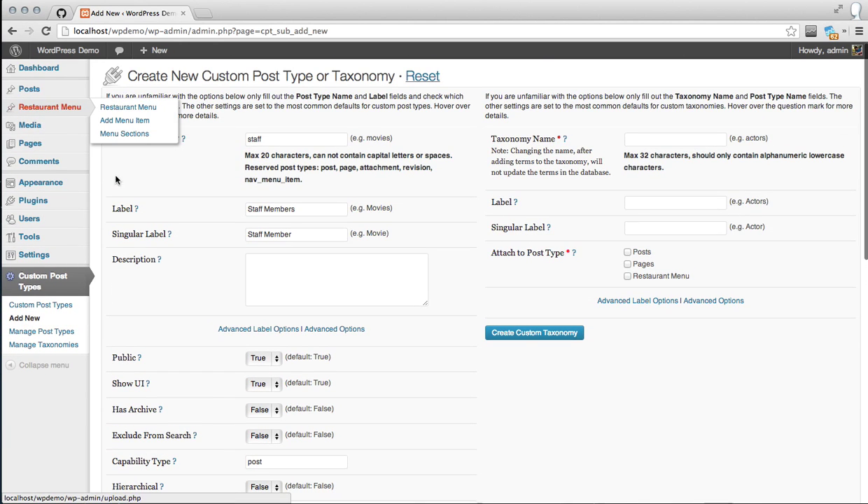
pyautogui.scroll(-8, 231, 304)
pyautogui.scroll(-7, 231, 304)
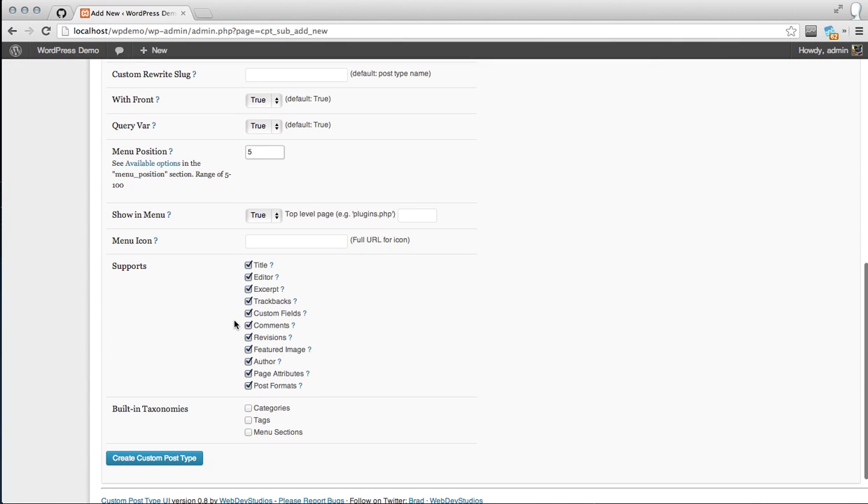
pyautogui.click(249, 387)
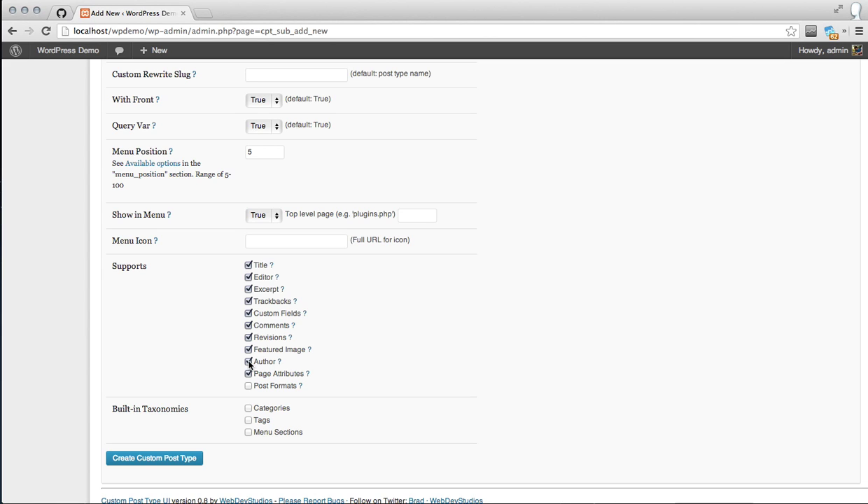
pyautogui.click(248, 363)
pyautogui.click(249, 326)
pyautogui.click(249, 314)
pyautogui.click(249, 302)
pyautogui.click(249, 290)
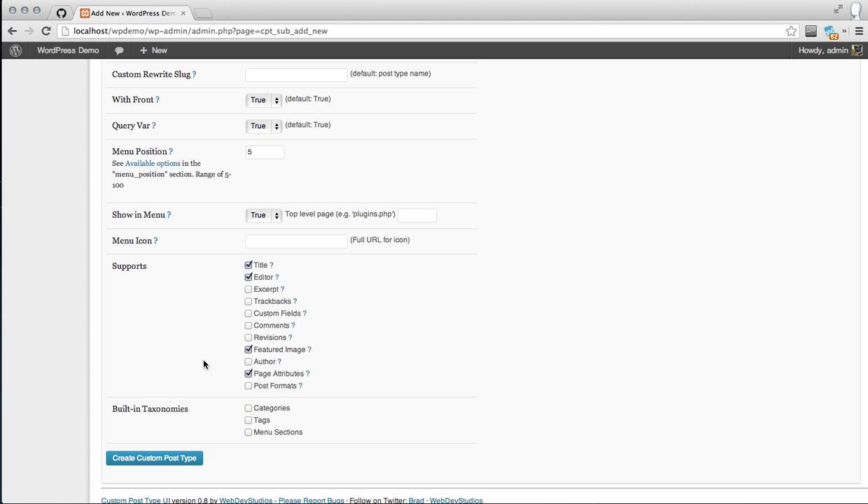
# Create the staff post type, view its empty Staff Members list, then go to Installed Plugins
pyautogui.click(178, 458)
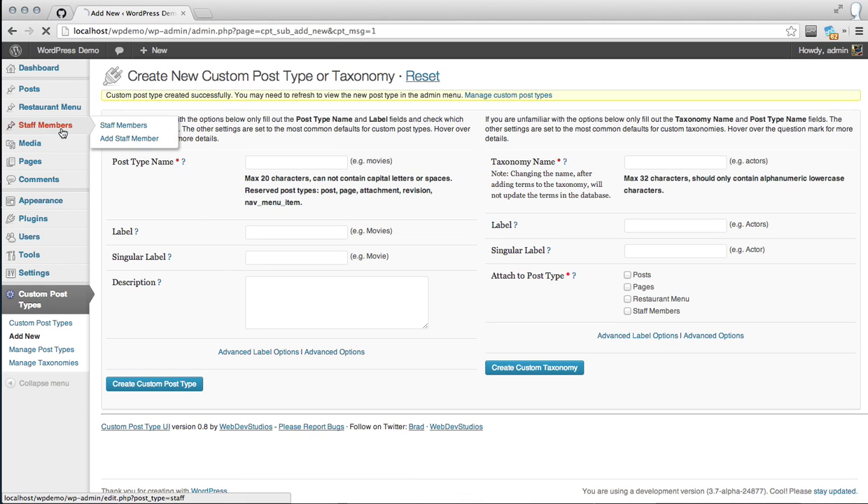
pyautogui.click(62, 128)
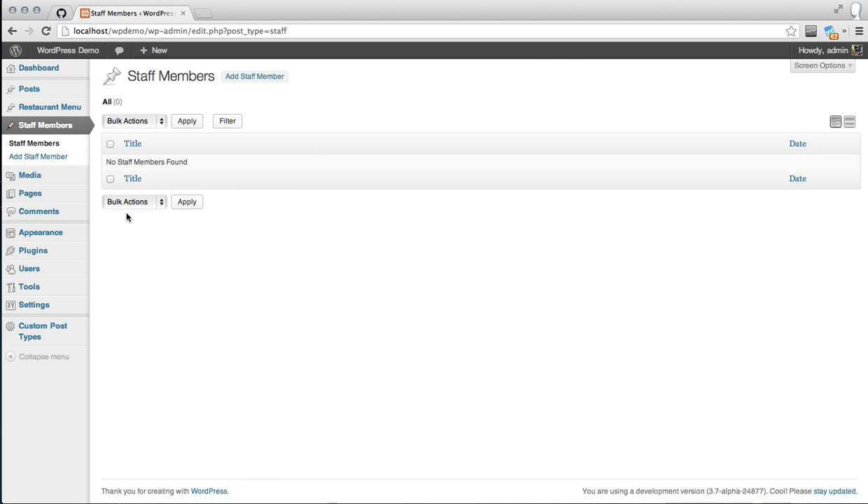
pyautogui.click(70, 250)
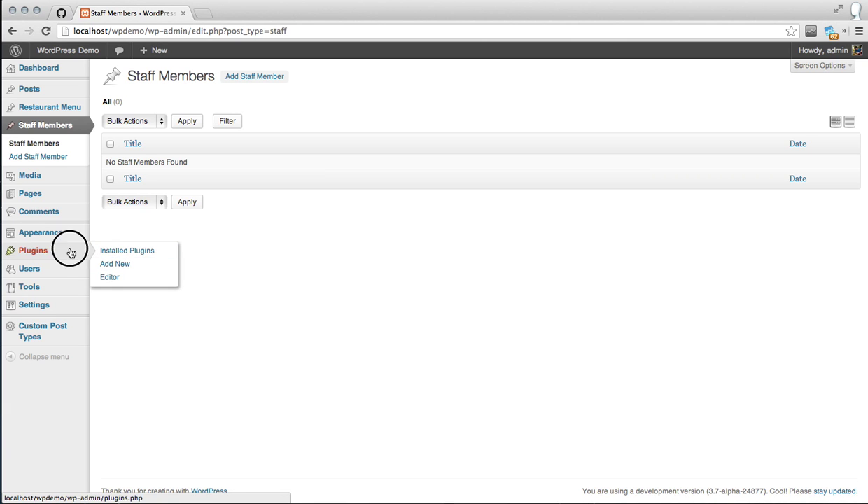
# Search for 'Advanced Custom Fields', install version 4.1.8.1 and activate it
pyautogui.click(196, 76)
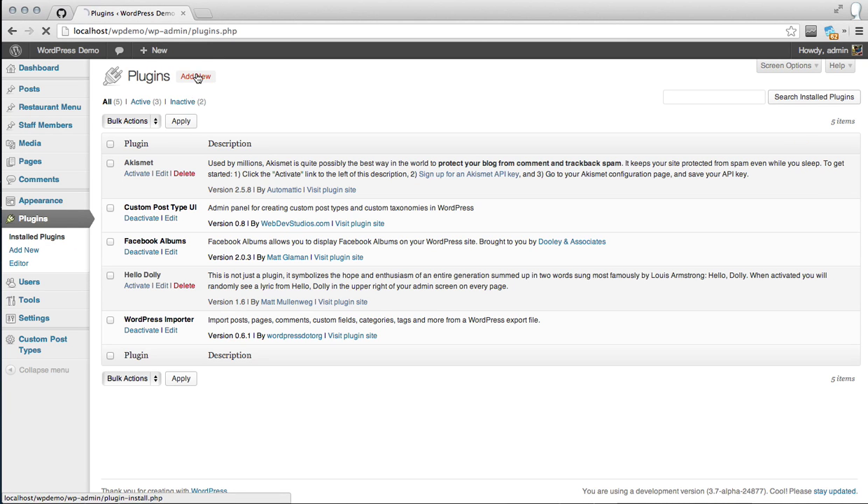
pyautogui.write('Advanced Custom Fields')
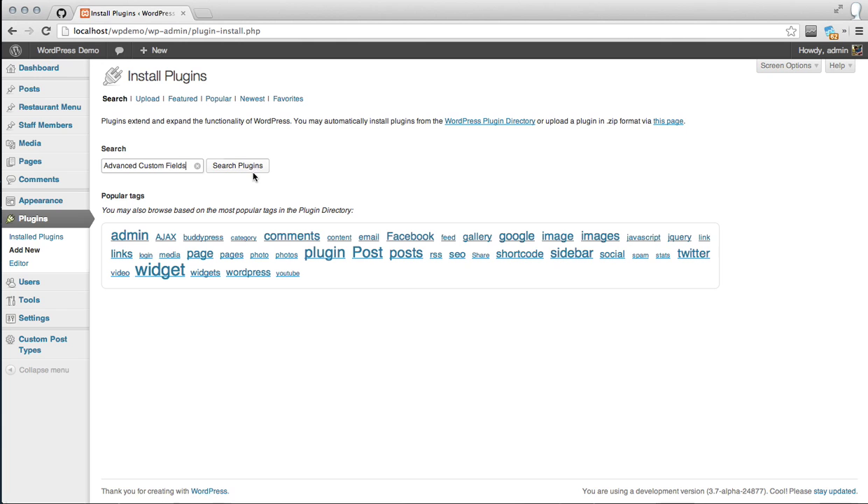
pyautogui.click(252, 173)
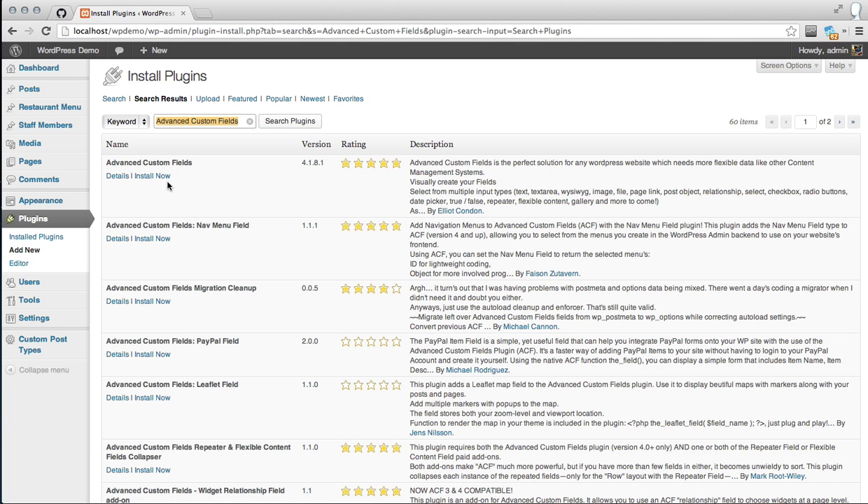
pyautogui.click(160, 176)
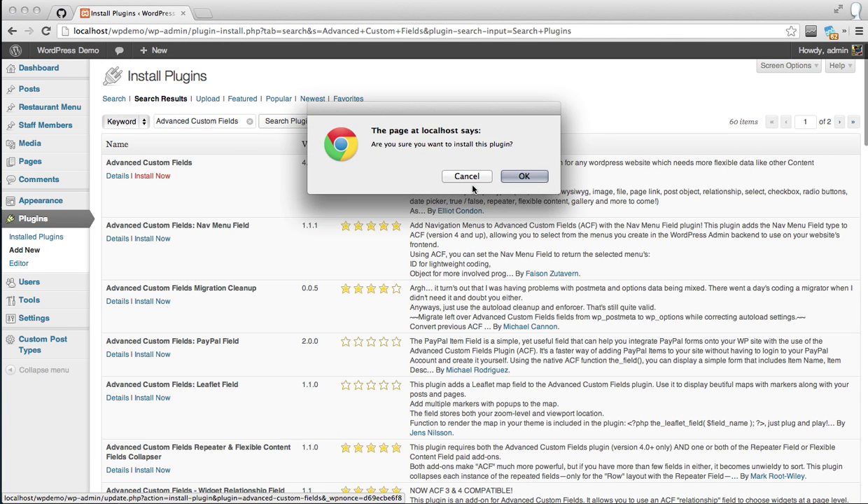
pyautogui.click(511, 179)
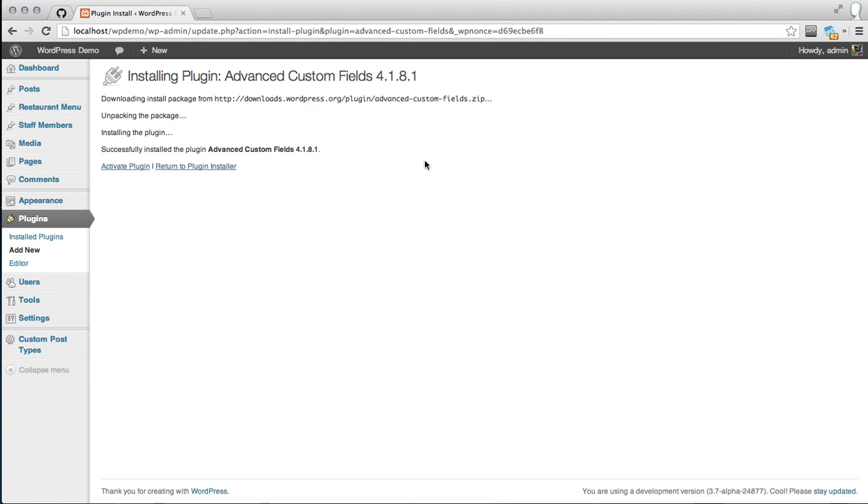
pyautogui.click(118, 170)
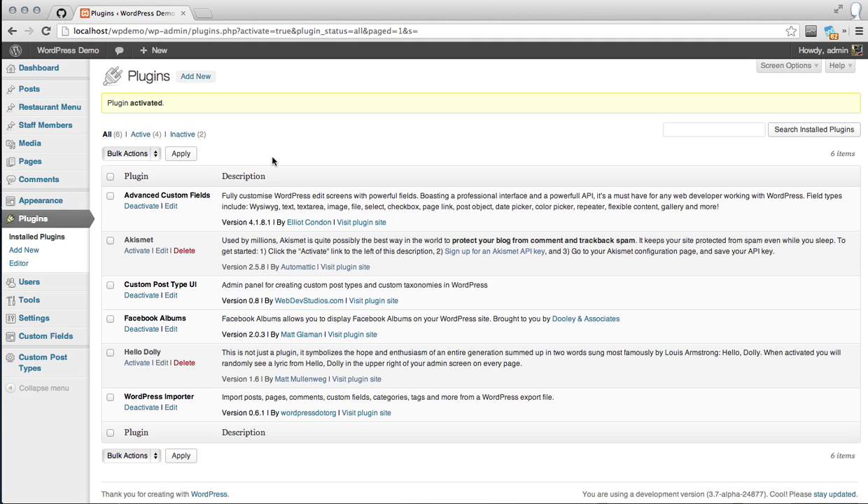
pyautogui.moveTo(59, 338)
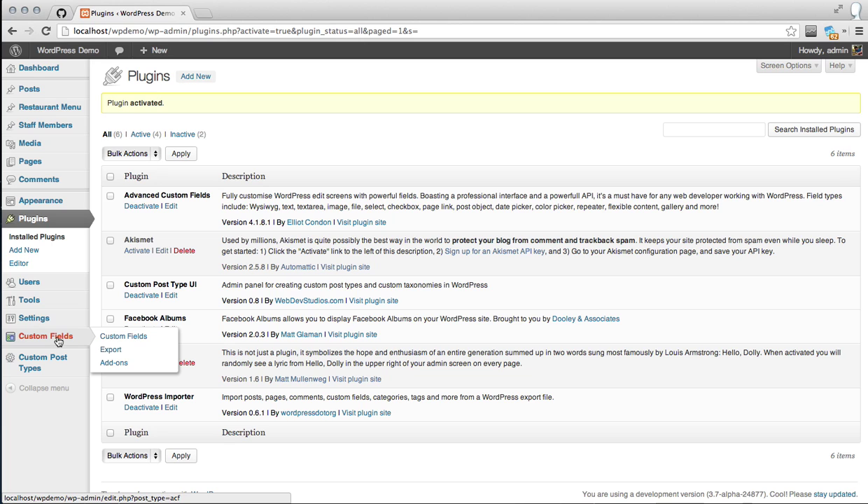
# Add a new field group under Custom Fields and title it 'Staff Information'
pyautogui.click(61, 339)
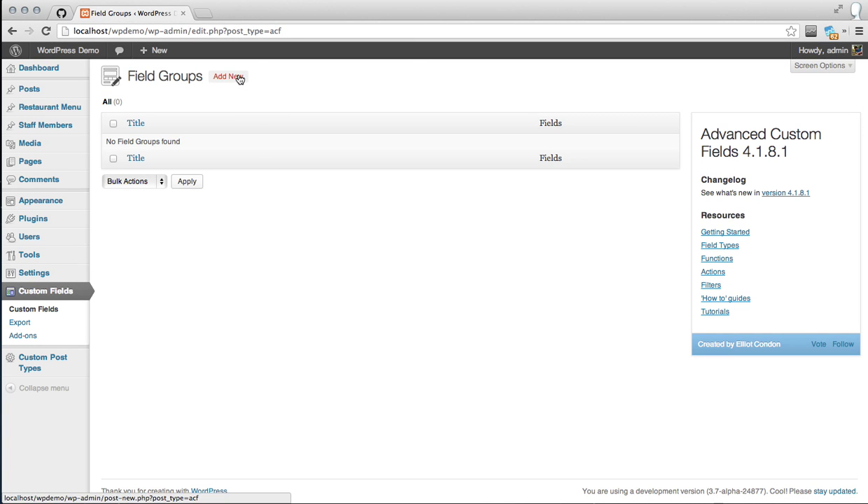
pyautogui.click(238, 77)
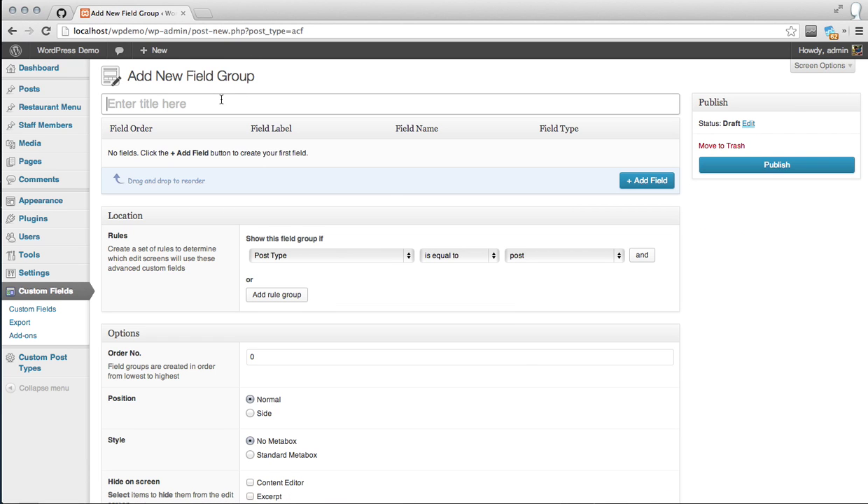
pyautogui.write('Staff Info')
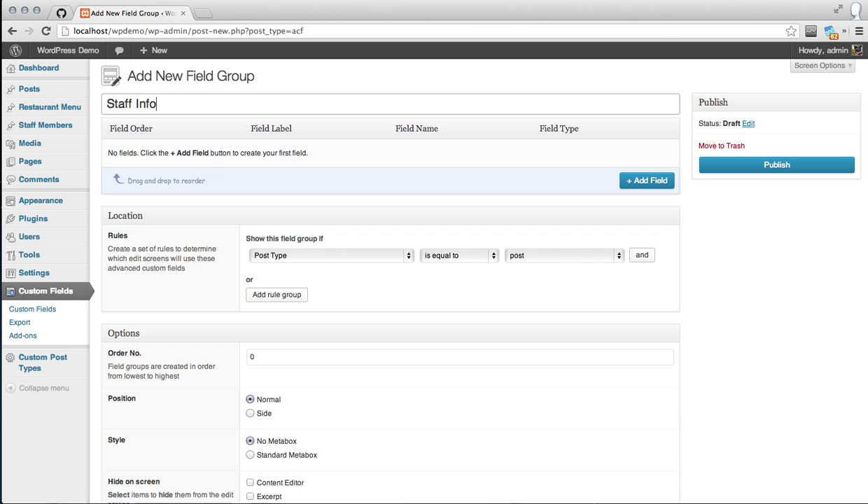
pyautogui.write('rmation')
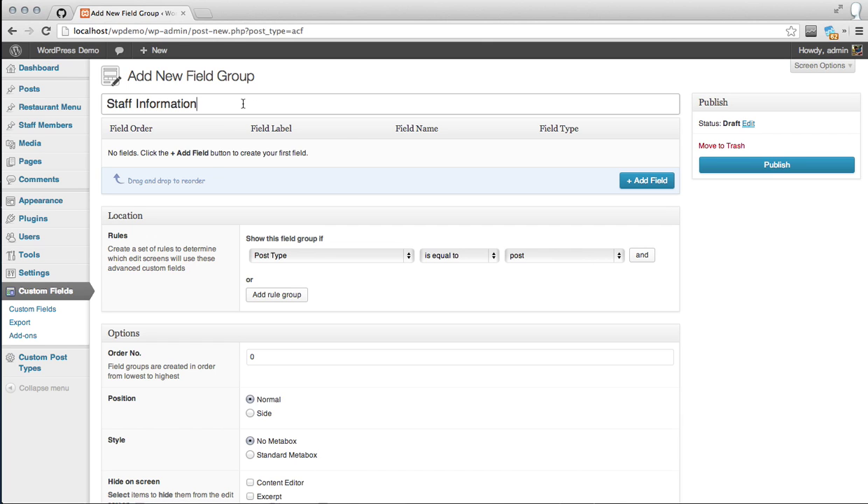
pyautogui.click(343, 143)
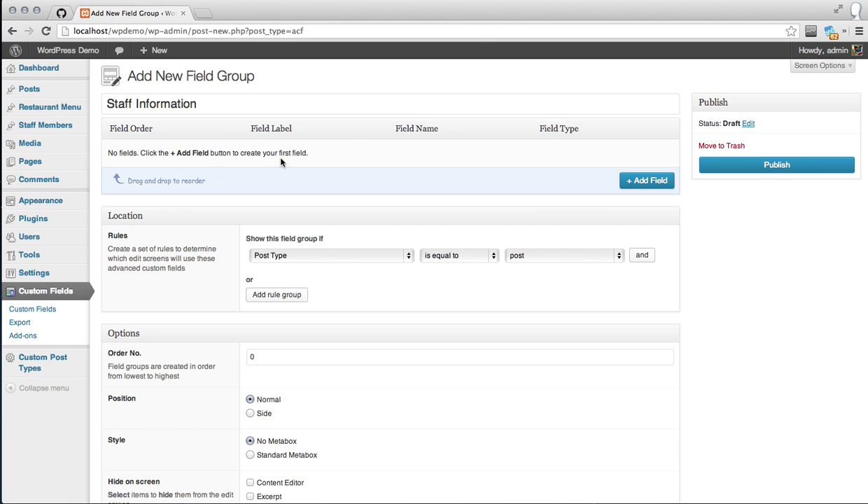
# Add a 'Job Title' field named job_title with Formatting set to None
pyautogui.click(641, 181)
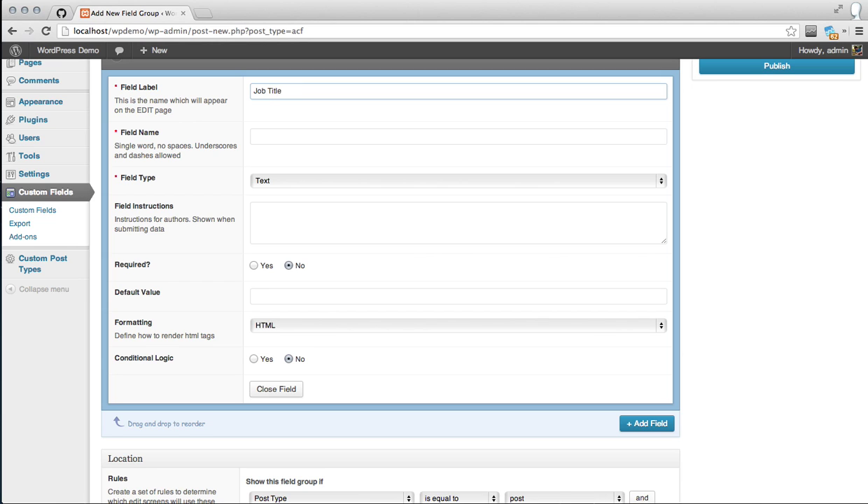
pyautogui.click(287, 137)
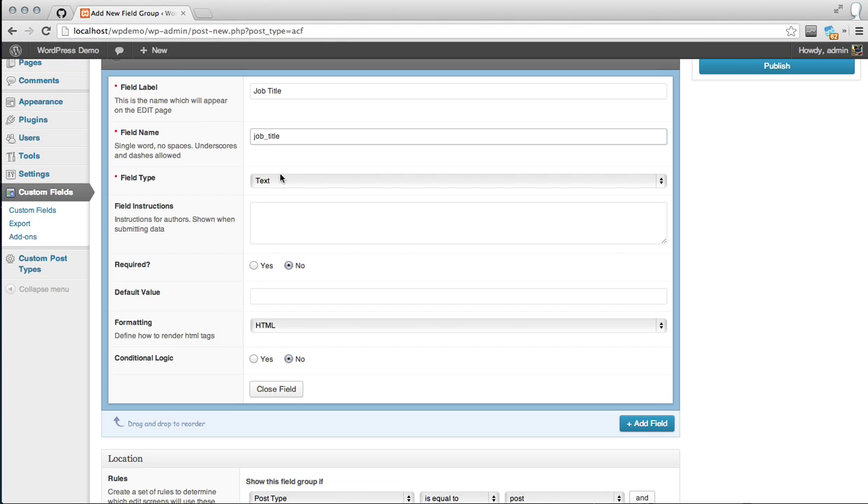
pyautogui.click(273, 329)
pyautogui.click(287, 315)
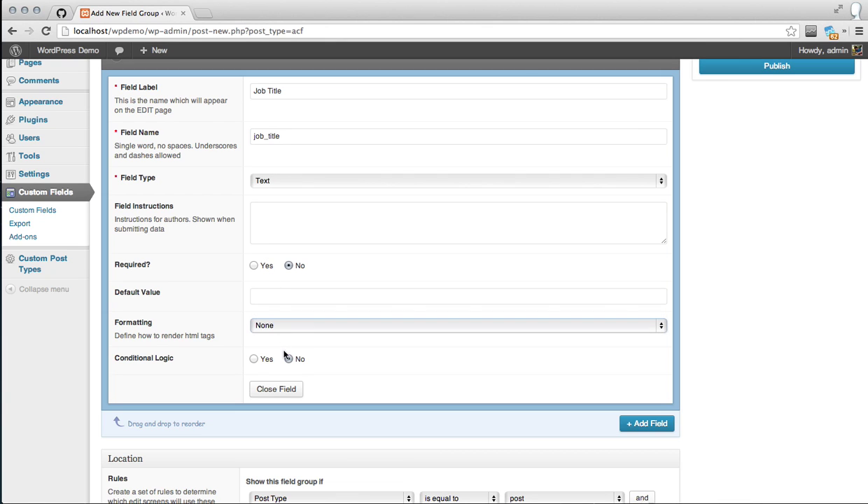
pyautogui.click(286, 394)
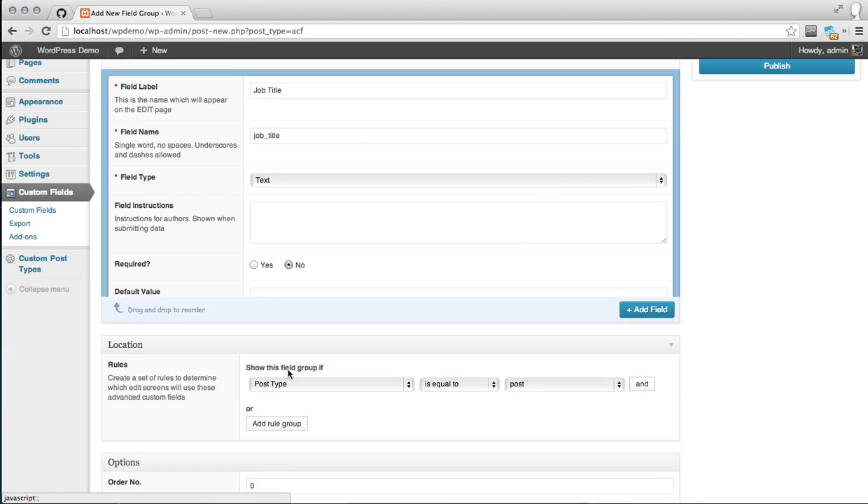
pyautogui.scroll(-5, 291, 374)
pyautogui.scroll(3, 375, 192)
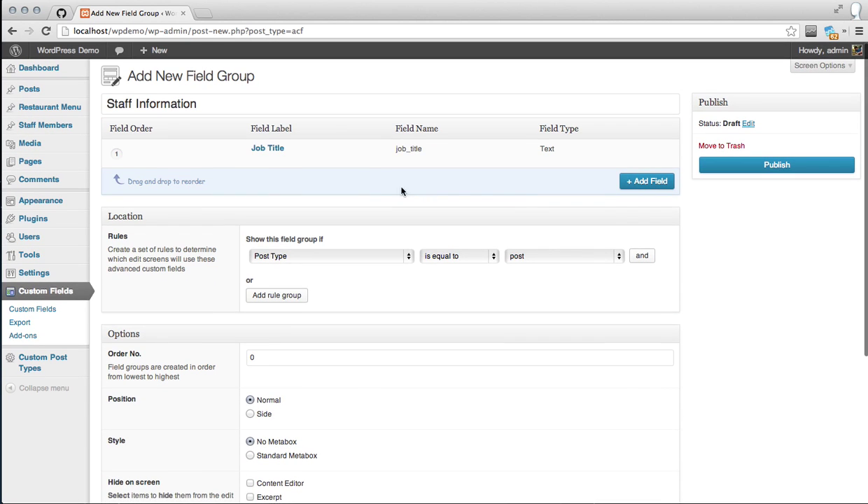
# Add an 'Email' field named email and set its Field Type to Email
pyautogui.click(635, 184)
pyautogui.write('E')
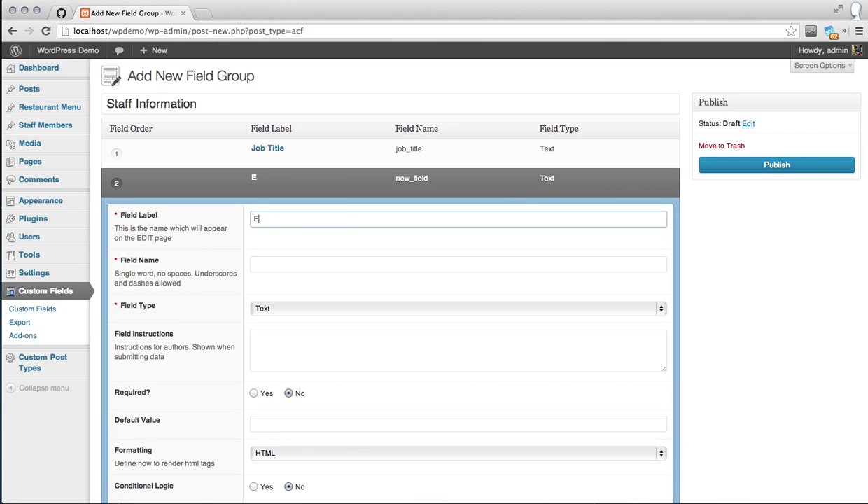
pyautogui.click(332, 243)
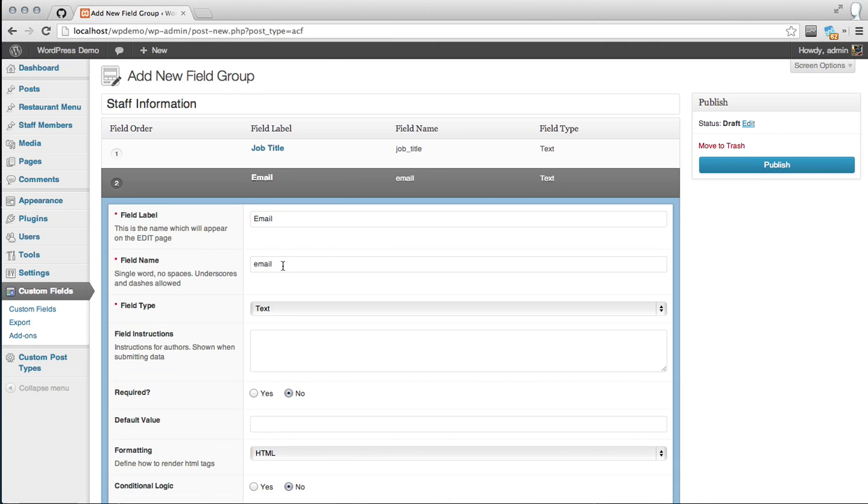
pyautogui.scroll(-1, 282, 266)
pyautogui.click(283, 266)
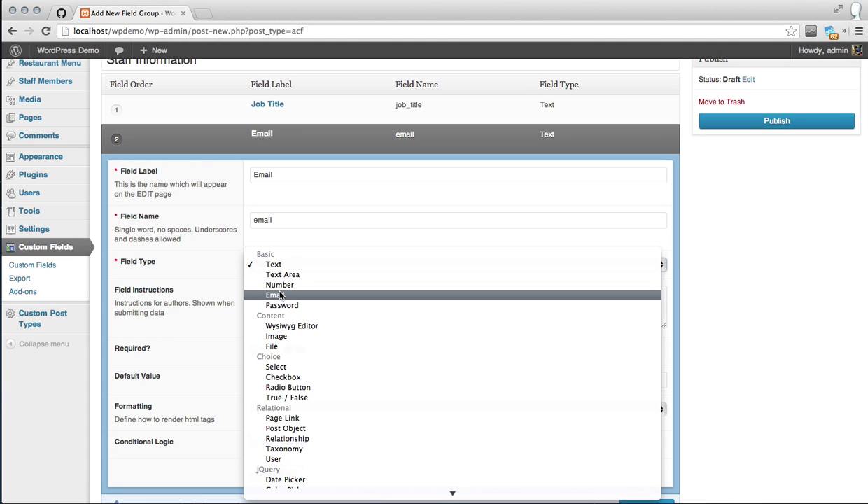
pyautogui.scroll(-2, 280, 296)
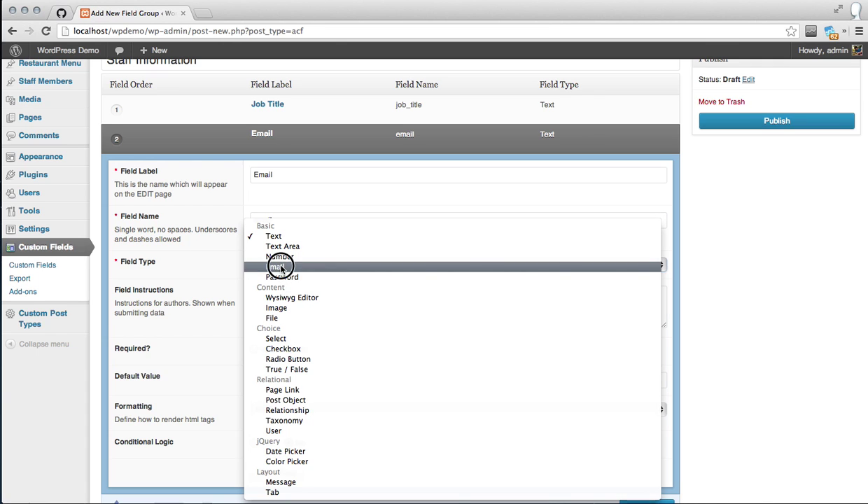
pyautogui.click(280, 268)
pyautogui.scroll(-1, 284, 314)
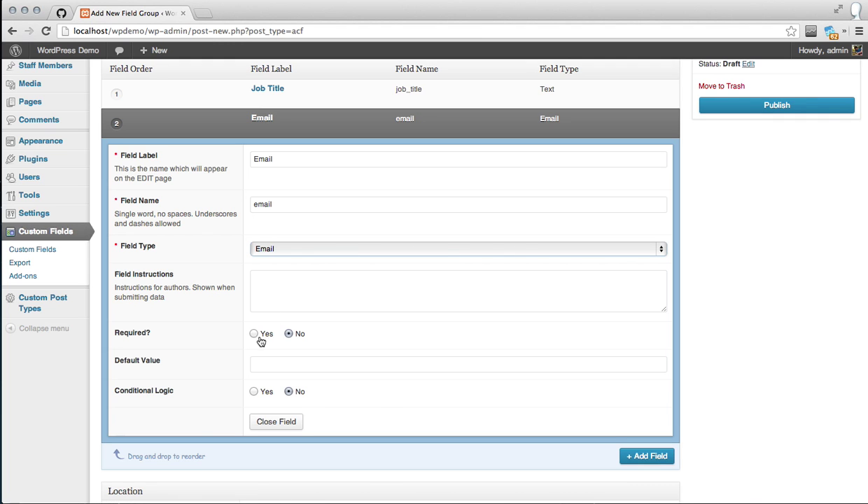
pyautogui.click(267, 420)
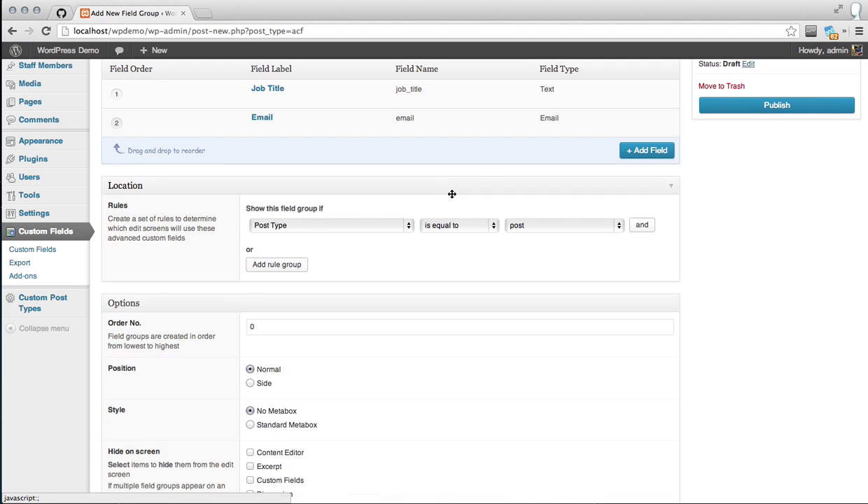
# Add a 'Phone' Text field named phone with Formatting set to None
pyautogui.click(645, 150)
pyautogui.write('Phone')
pyautogui.click(302, 210)
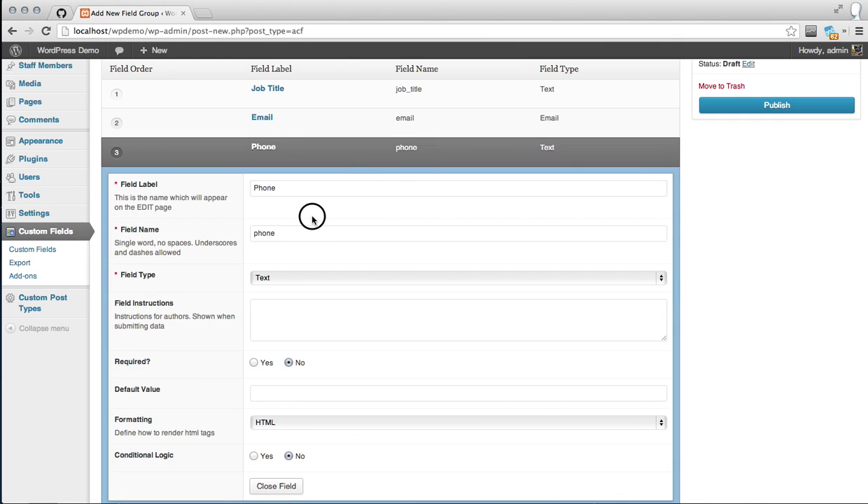
pyautogui.click(287, 274)
pyautogui.scroll(-2, 298, 303)
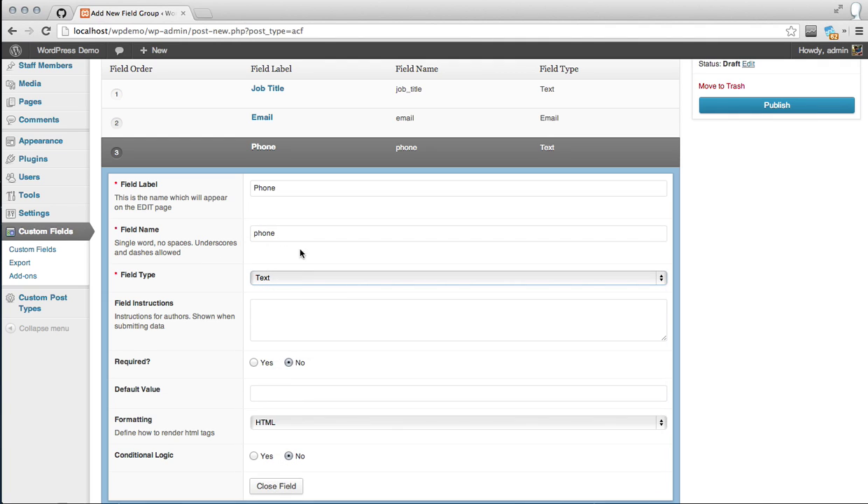
pyautogui.scroll(-2, 266, 303)
pyautogui.click(282, 357)
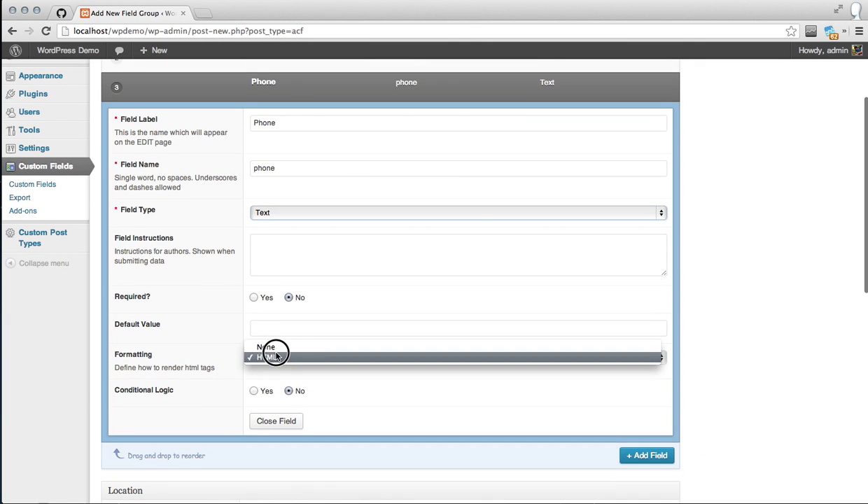
pyautogui.click(278, 348)
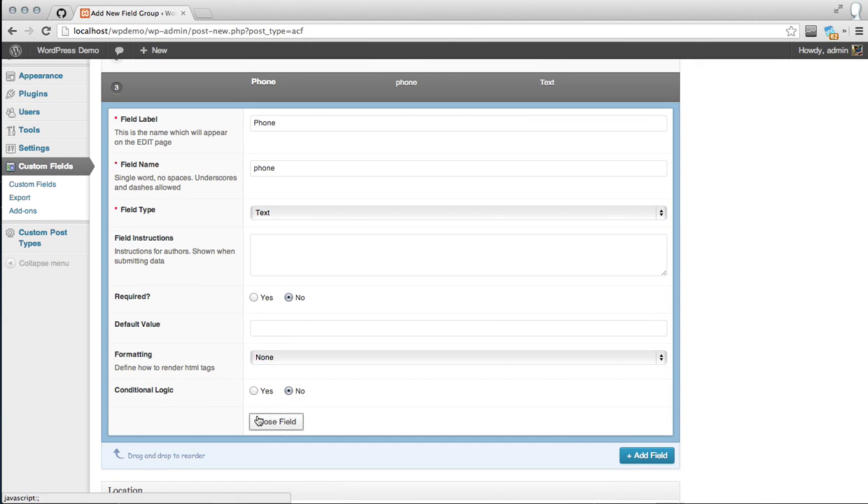
pyautogui.click(256, 421)
pyautogui.scroll(4, 350, 223)
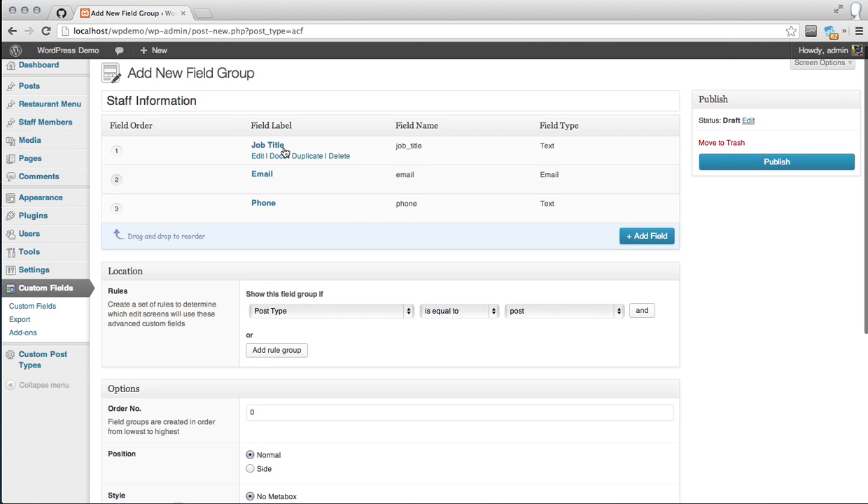
# Set the Location rule to Post Type is equal to staff
pyautogui.moveTo(274, 175)
pyautogui.moveTo(274, 203)
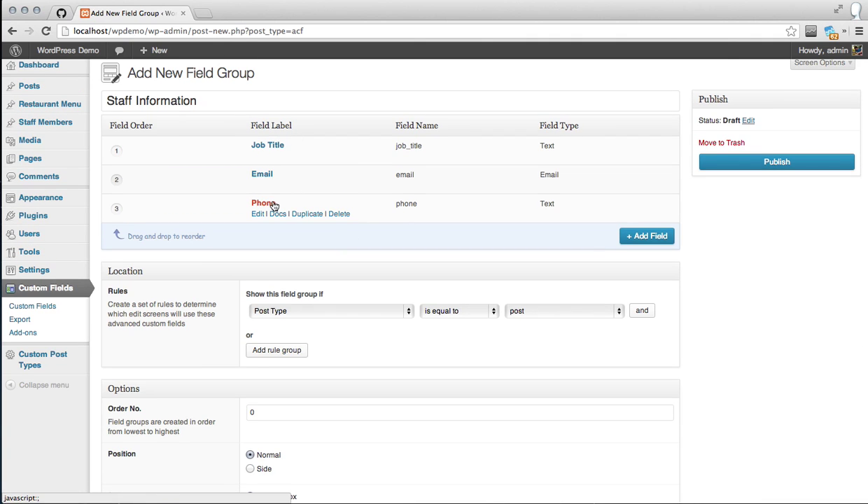
pyautogui.scroll(-1, 341, 232)
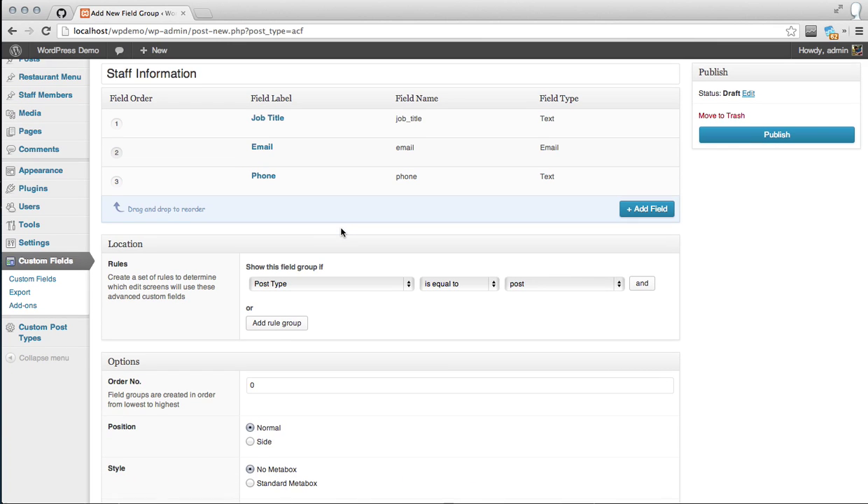
pyautogui.scroll(-1, 310, 261)
pyautogui.scroll(-1, 311, 260)
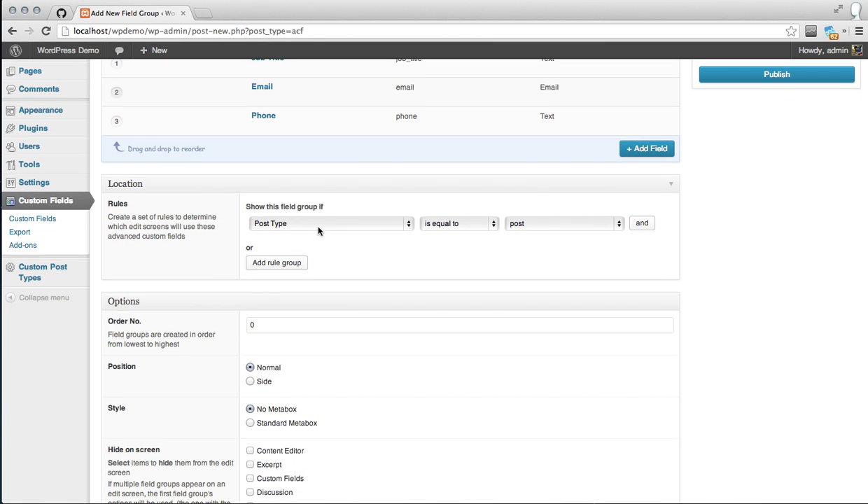
pyautogui.click(510, 223)
pyautogui.click(534, 255)
# Choose Position Side and Style Standard Metabox, then publish the Staff Information group
pyautogui.scroll(-3, 355, 289)
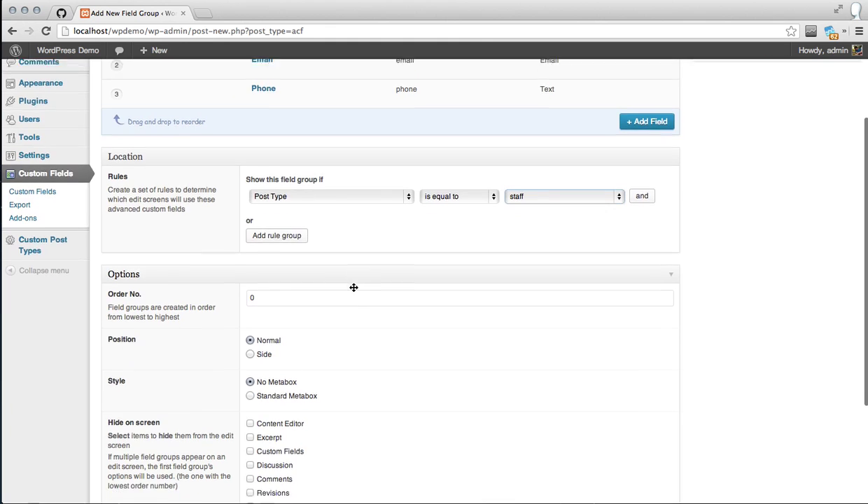
pyautogui.scroll(-1, 300, 318)
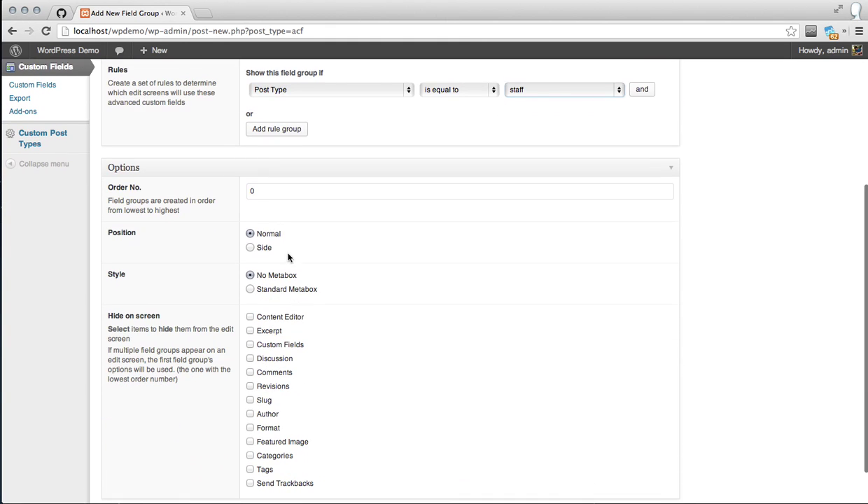
pyautogui.doubleClick(265, 188)
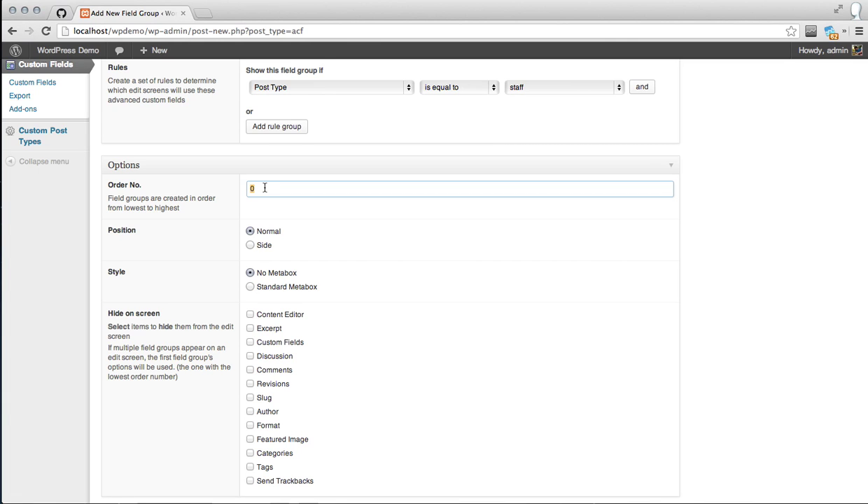
pyautogui.click(251, 244)
pyautogui.scroll(-1, 273, 276)
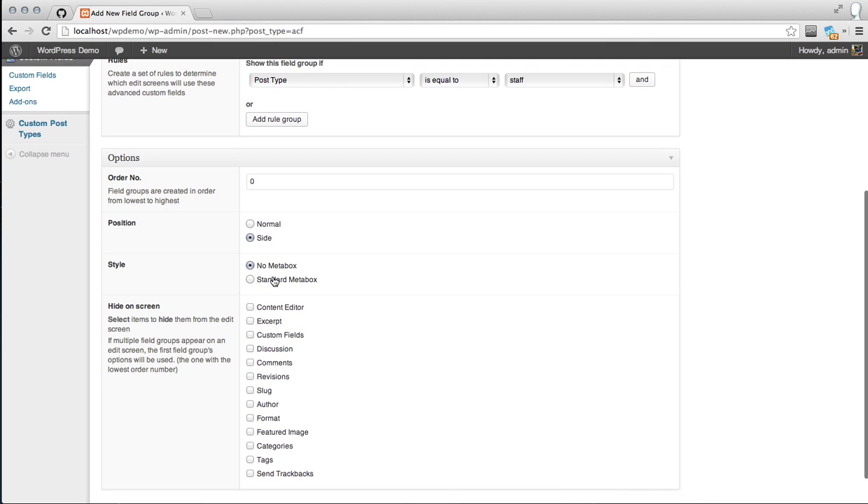
pyautogui.click(274, 281)
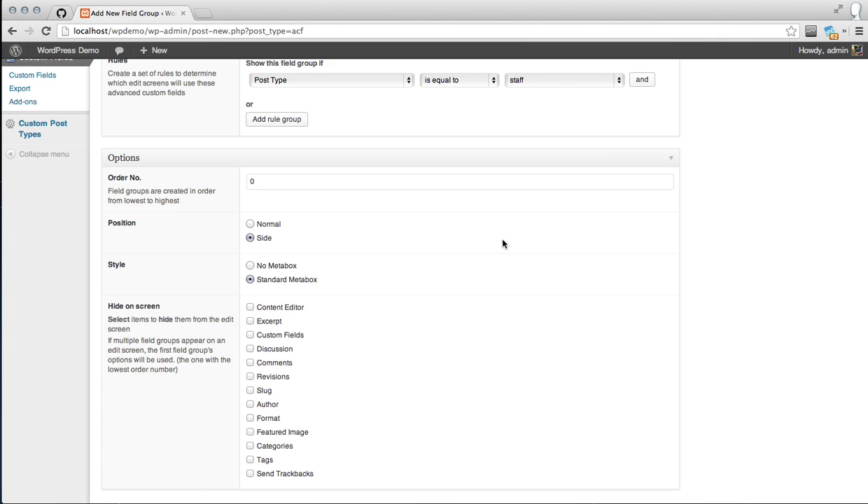
pyautogui.scroll(5, 502, 243)
pyautogui.click(706, 166)
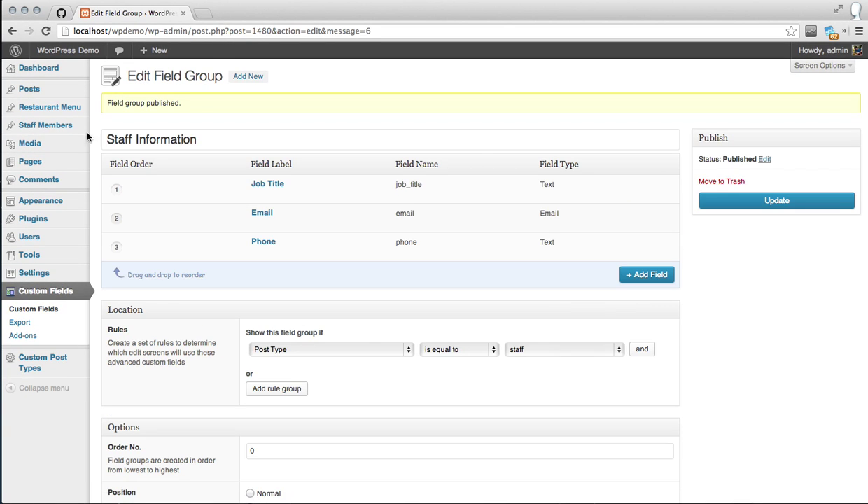
# Start a new staff member entry with a name and body text 'Test'
pyautogui.moveTo(70, 132)
pyautogui.click(113, 138)
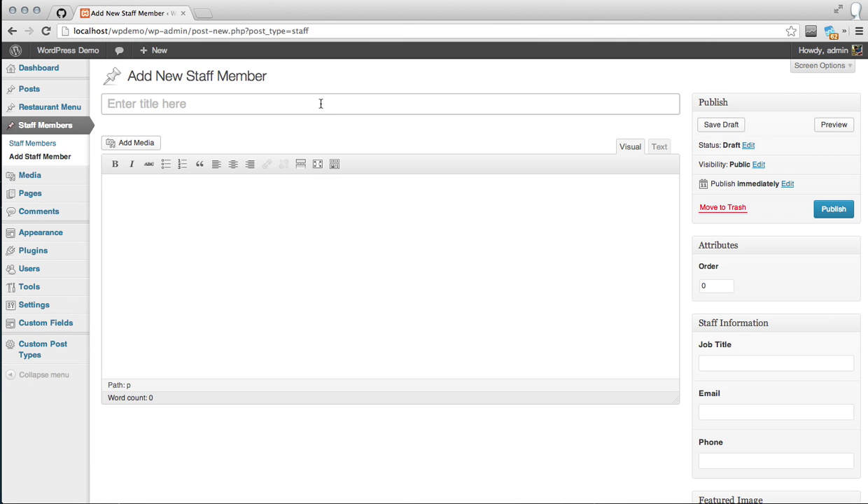
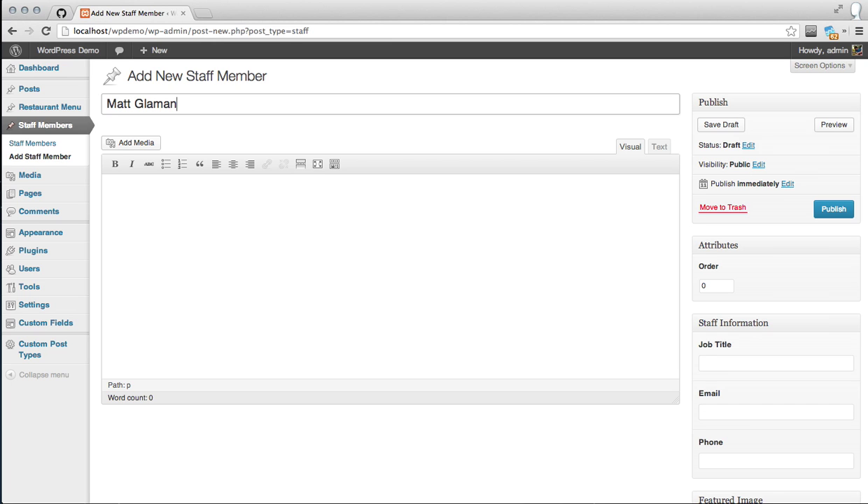
pyautogui.press('Tab')
pyautogui.write('Te')
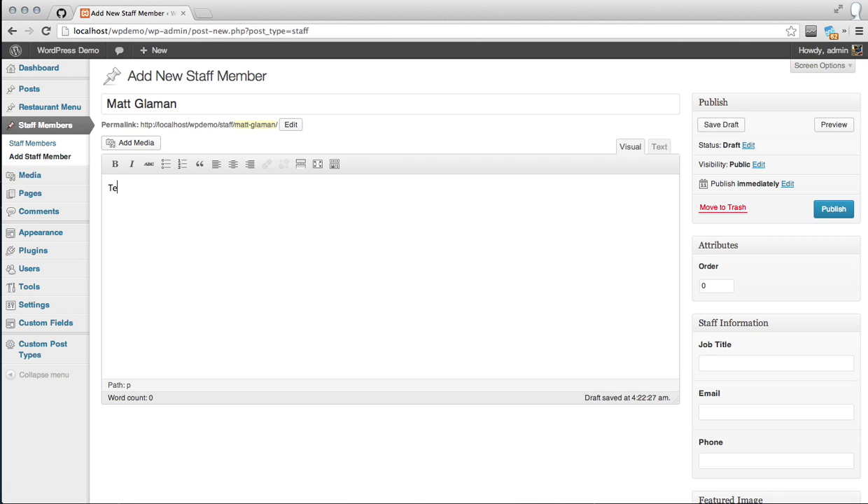
pyautogui.scroll(-3, 485, 204)
# Fill in Job Title 'Web Dev' along with the e-mail address and phone number
pyautogui.click(727, 280)
pyautogui.write('Web Dev')
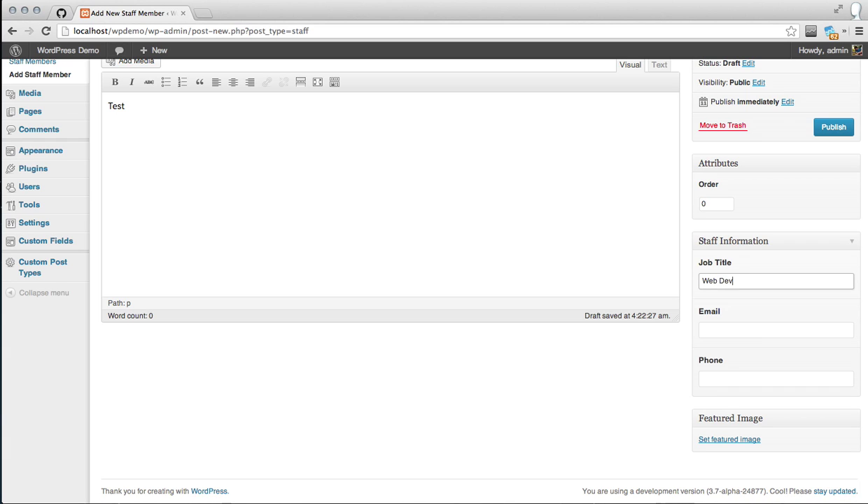
pyautogui.press('Tab')
pyautogui.write('test@example.com')
pyautogui.press('Tab')
pyautogui.write('262-')
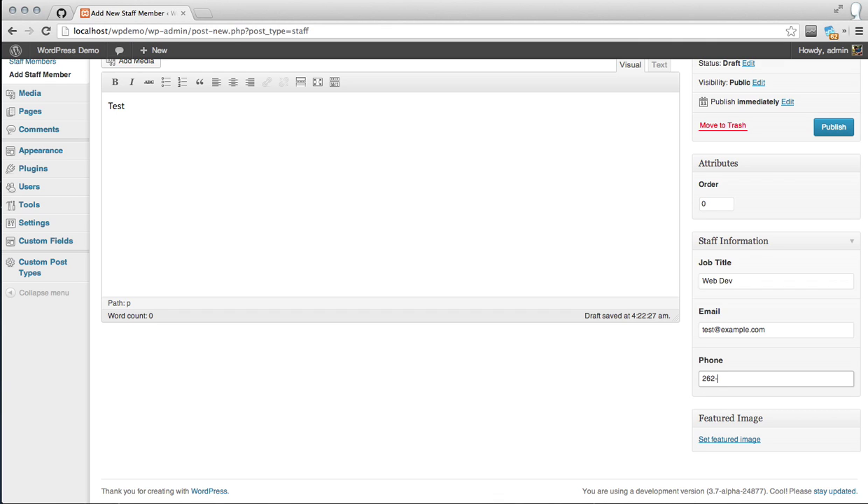
pyautogui.write('555-5555')
# Review the name, body, job title, e-mail and phone entries, then publish the staff member
pyautogui.scroll(2, 600, 224)
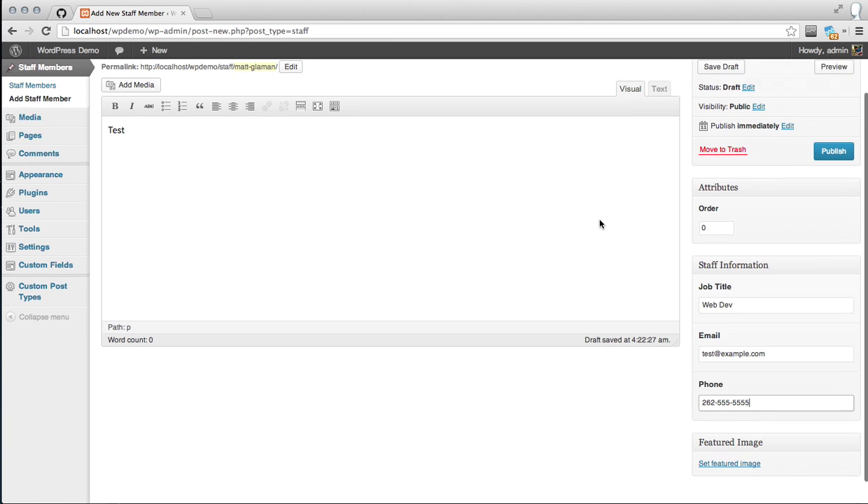
pyautogui.click(336, 88)
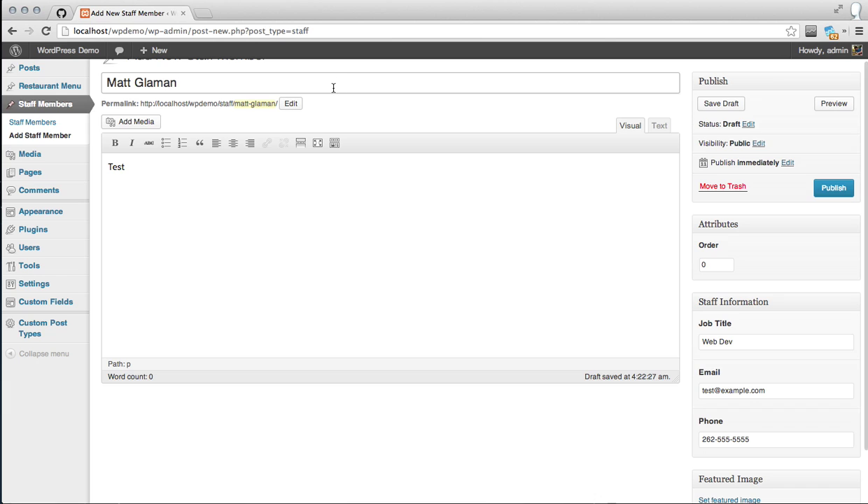
pyautogui.click(288, 168)
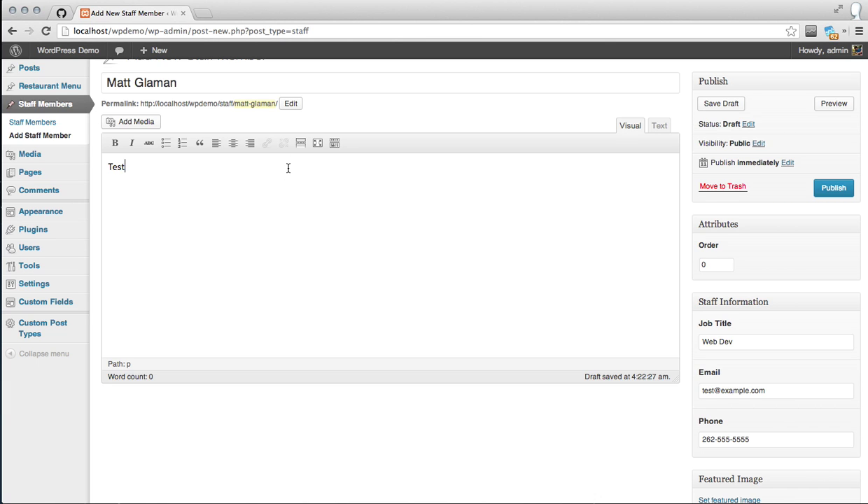
pyautogui.scroll(-2, 515, 262)
pyautogui.click(734, 273)
pyautogui.click(711, 316)
pyautogui.click(713, 366)
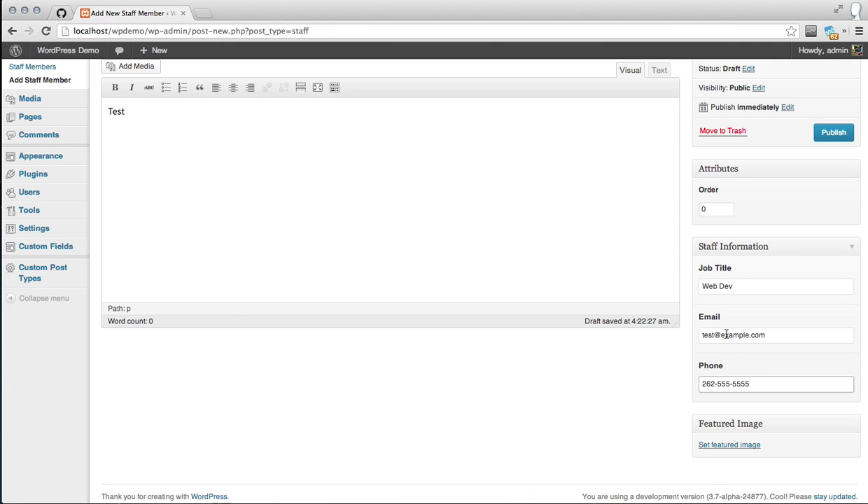
pyautogui.scroll(3, 748, 273)
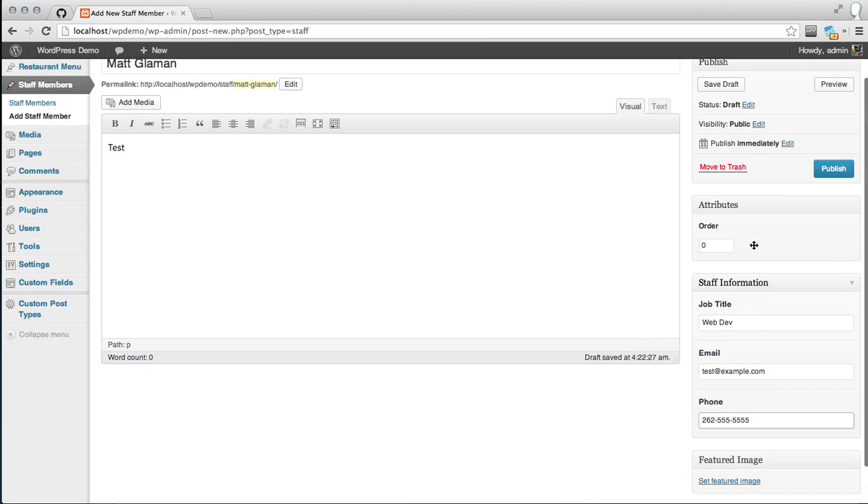
pyautogui.click(832, 205)
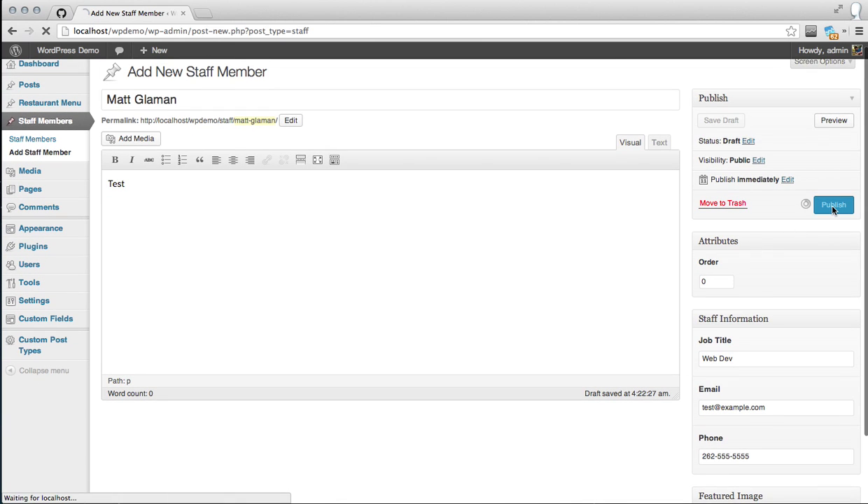